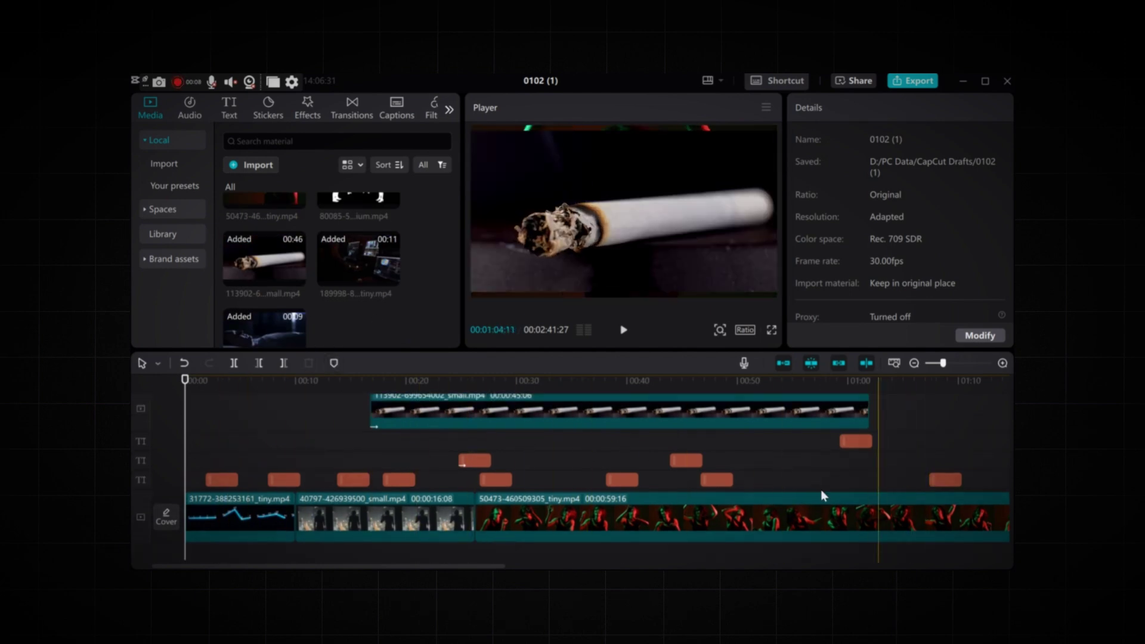
- Select the cigarette clip on the upper overlay track
{"action": "left_click", "coordinate": [862, 443]}
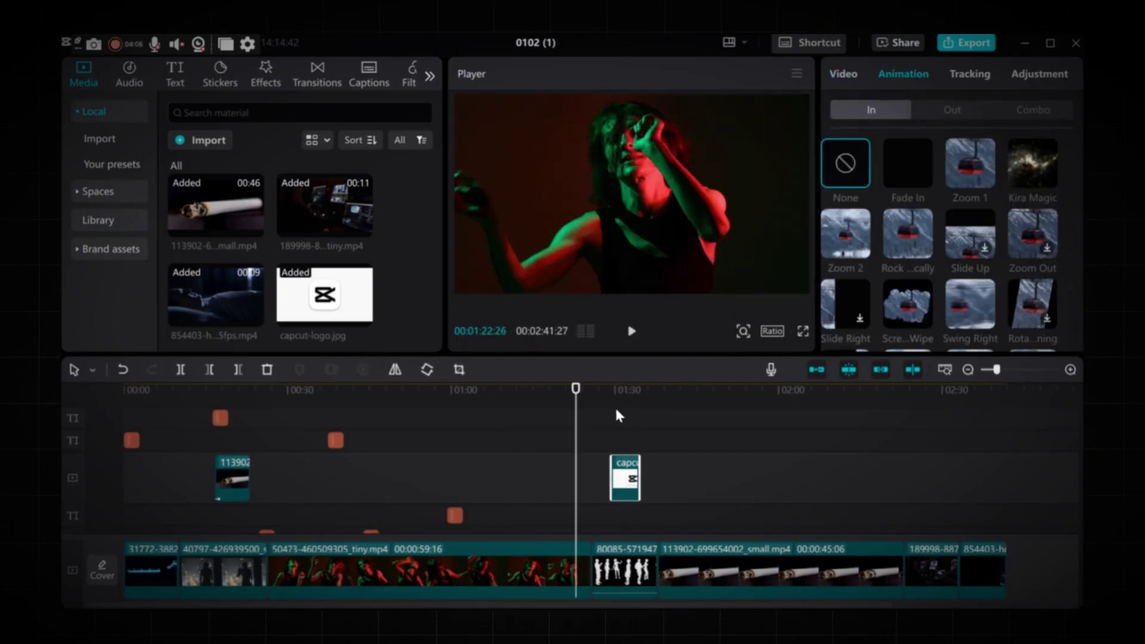
- Open the logo clip's intro animations and drag the clip earlier on the timeline
{"action": "left_click", "coordinate": [631, 443]}
{"action": "left_click", "coordinate": [903, 73]}
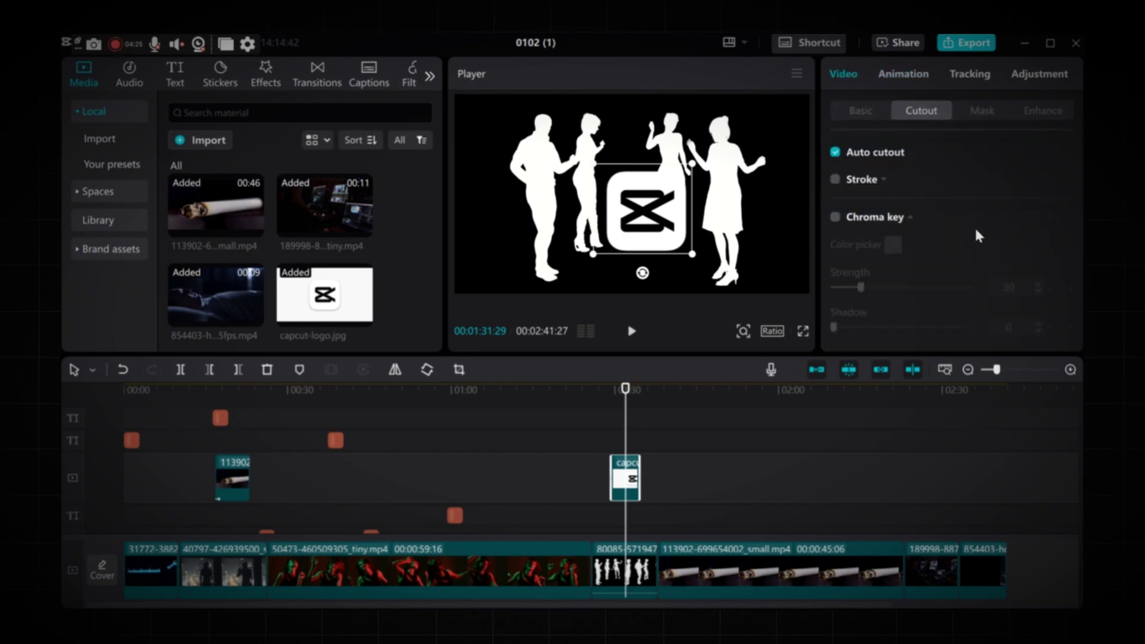
{"action": "left_click_drag", "start_coordinate": [638, 468], "coordinate": [547, 468]}
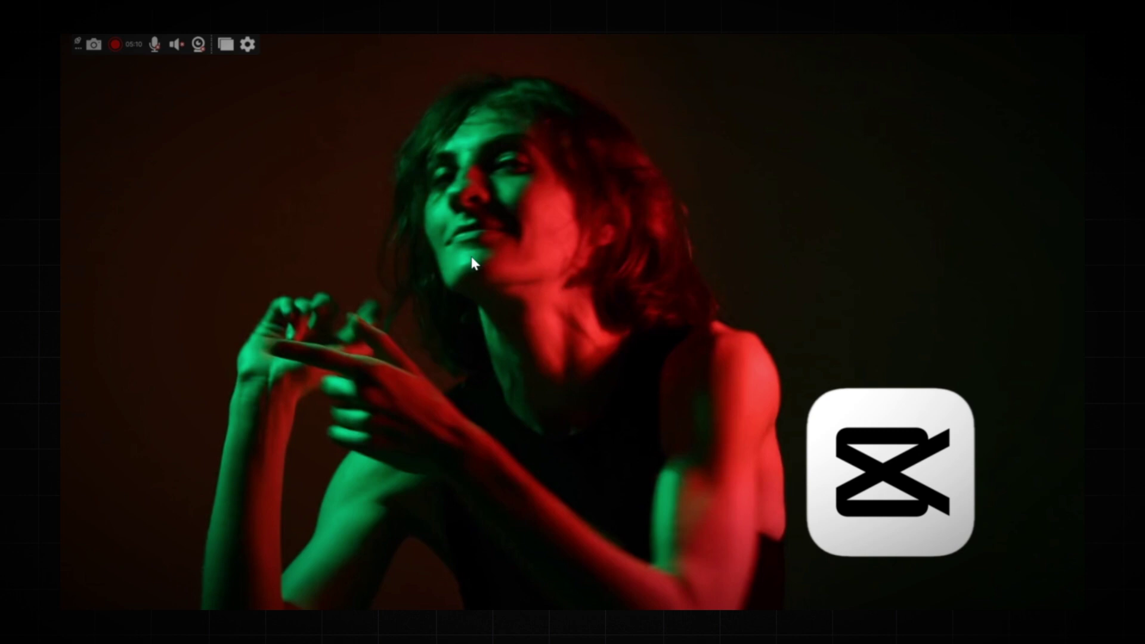
- Exit full-screen preview and re-import capcut-logo from the Downloads folder
{"action": "left_click", "coordinate": [808, 544]}
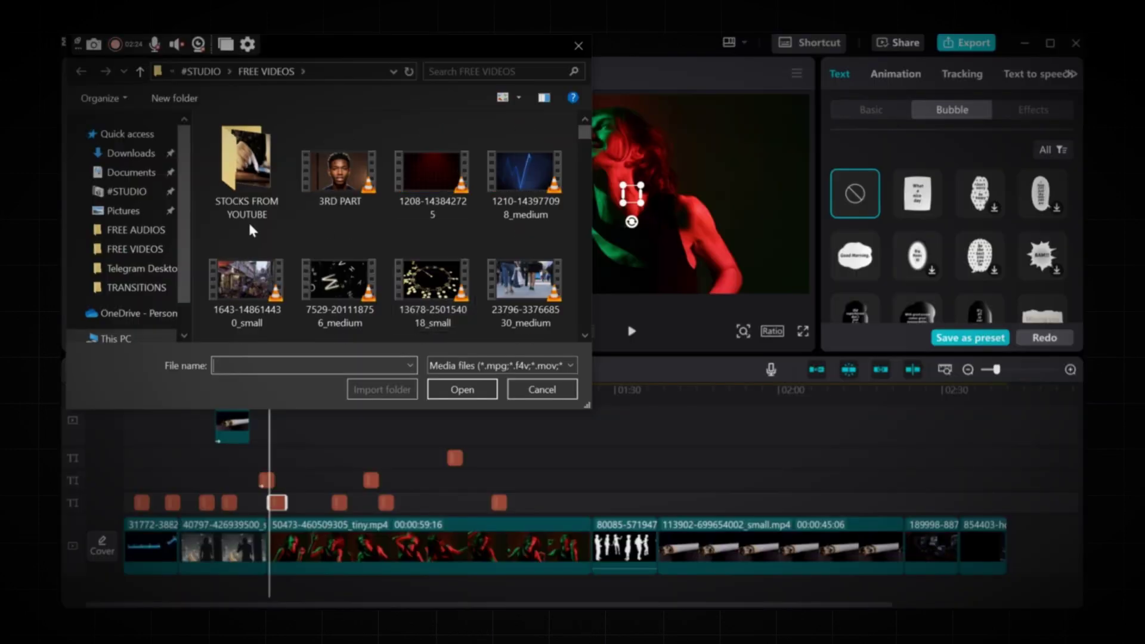
{"action": "left_click", "coordinate": [123, 196]}
{"action": "left_click", "coordinate": [131, 160]}
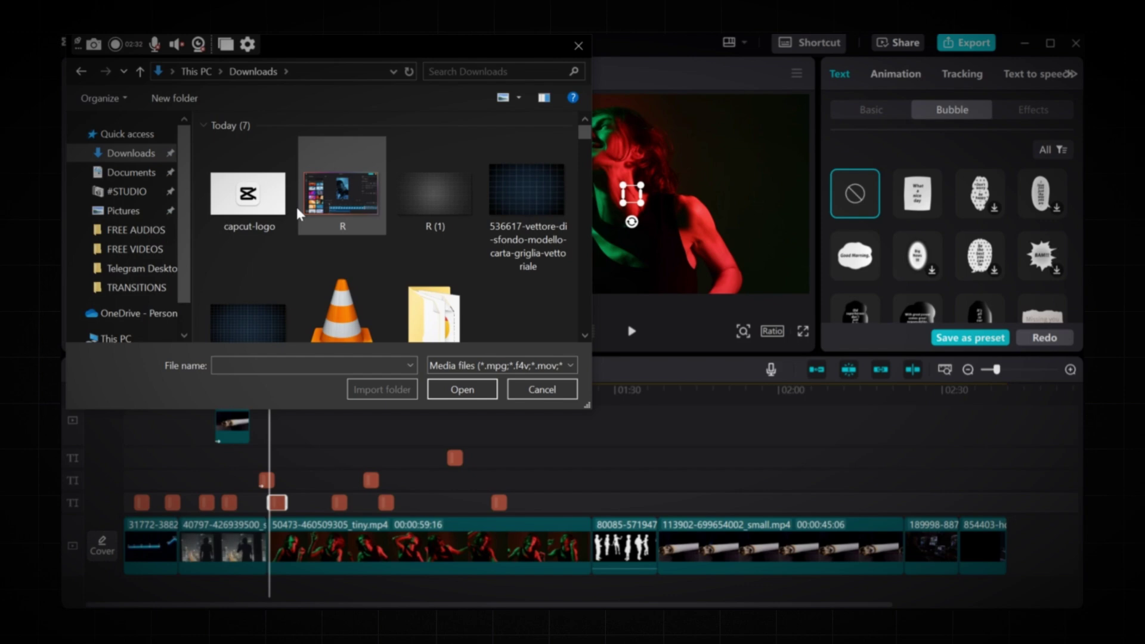
{"action": "left_click", "coordinate": [475, 394]}
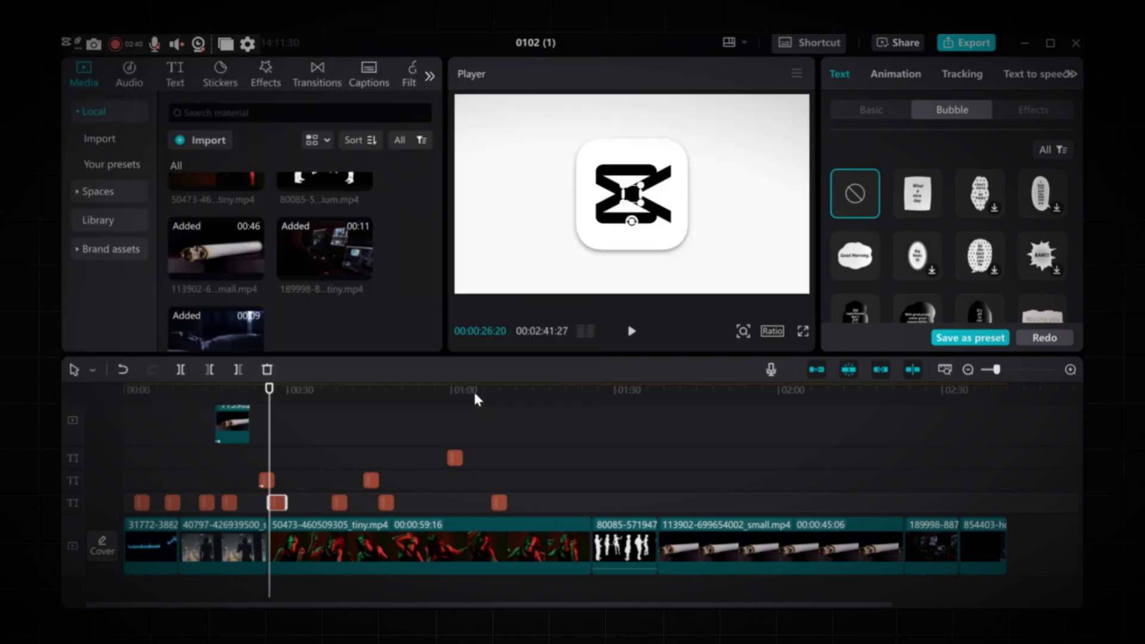